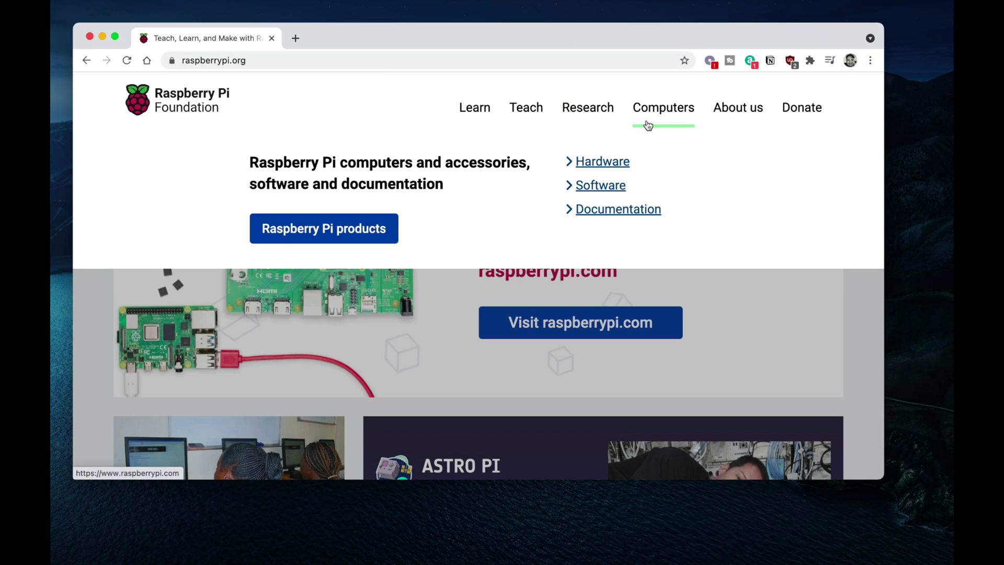
# Go to the Raspberry Pi OS software page on raspberrypi.org
pyautogui.click(601, 185)
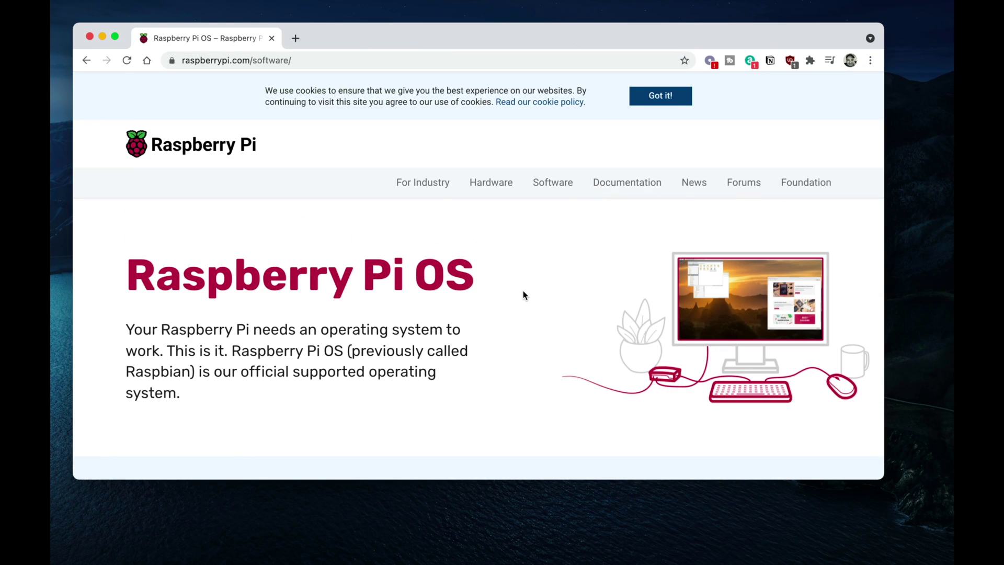
pyautogui.scroll(-3, 523, 295)
pyautogui.scroll(-3, 523, 296)
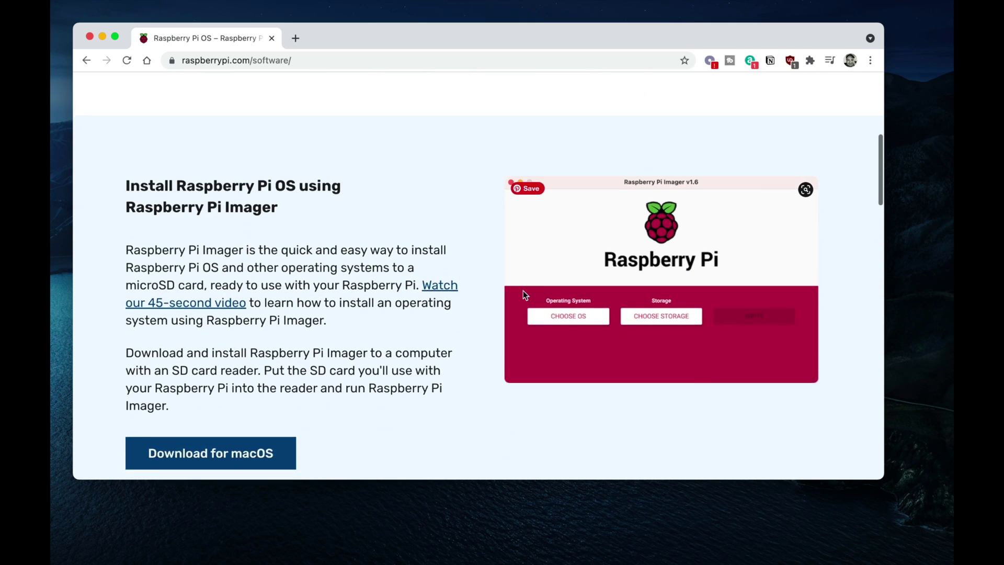
pyautogui.scroll(-2, 524, 295)
pyautogui.scroll(-1, 524, 296)
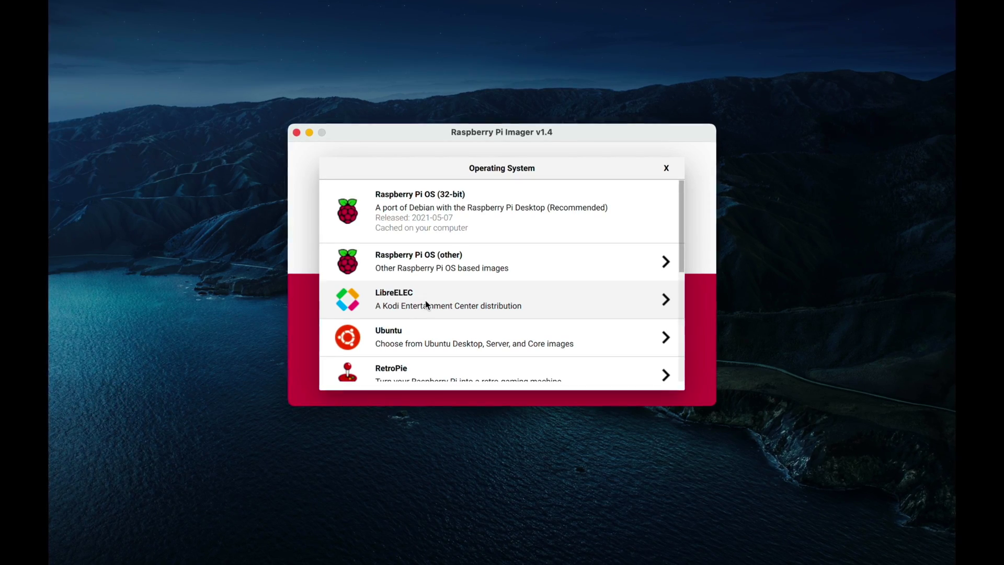
# Write Raspberry Pi OS (32-bit) to the Generic MassStorageClass Media card, confirming the erase
pyautogui.click(465, 220)
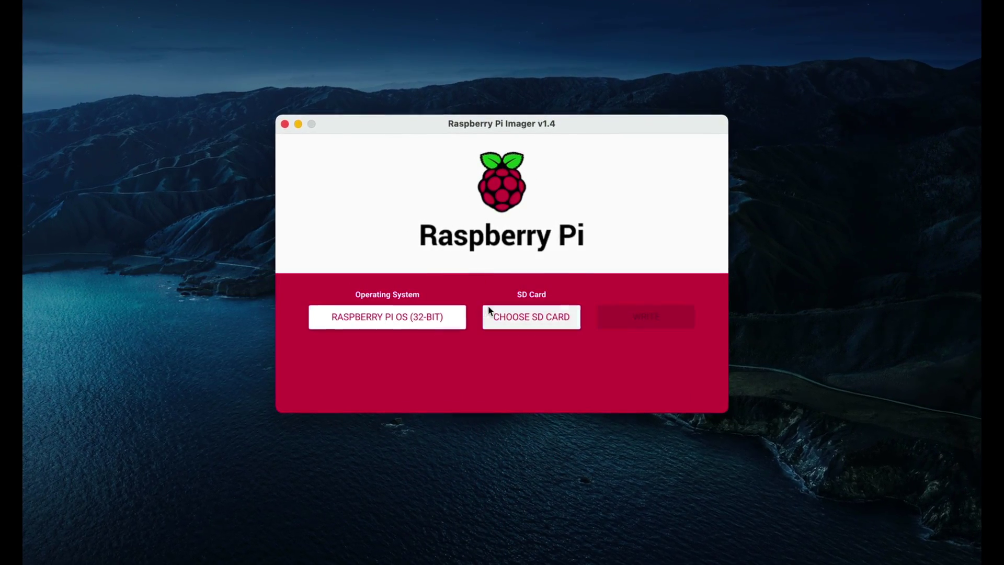
pyautogui.click(499, 319)
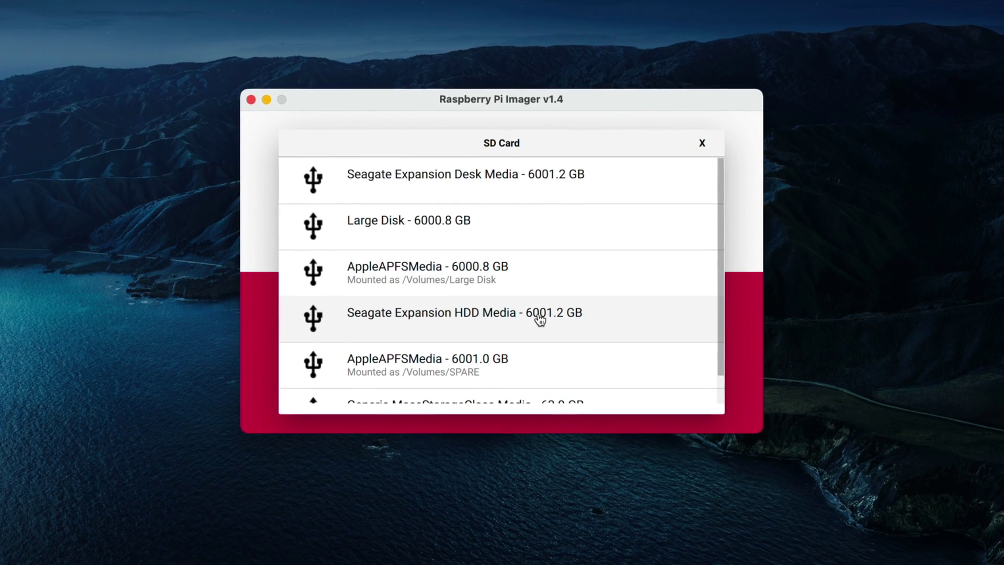
pyautogui.scroll(-2, 540, 321)
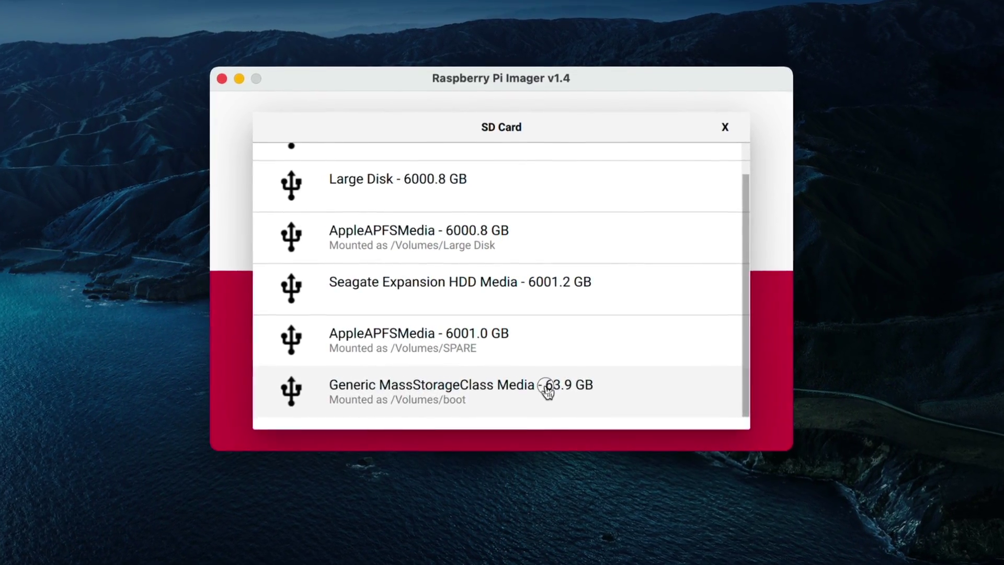
pyautogui.click(546, 388)
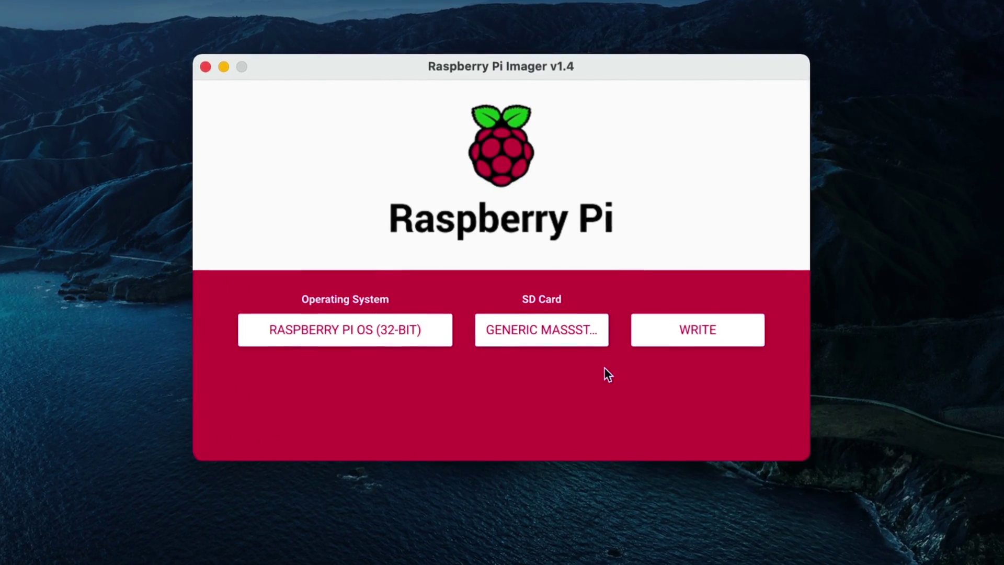
pyautogui.click(669, 330)
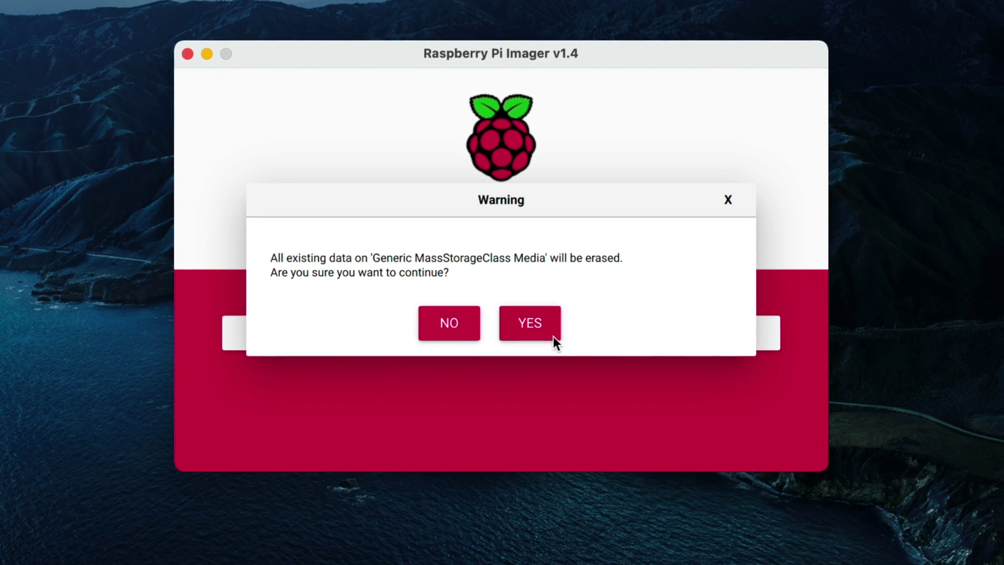
pyautogui.click(550, 332)
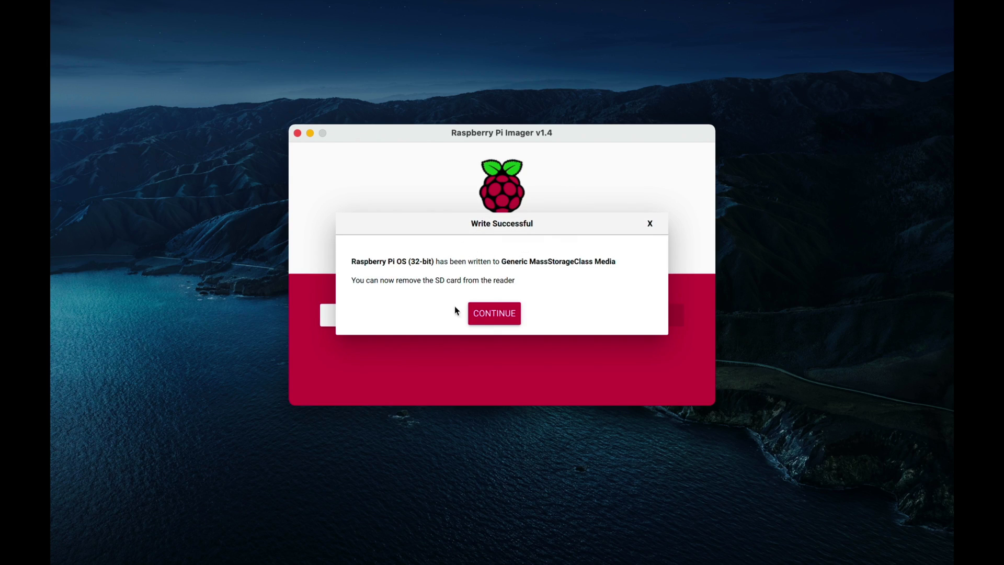
pyautogui.click(494, 313)
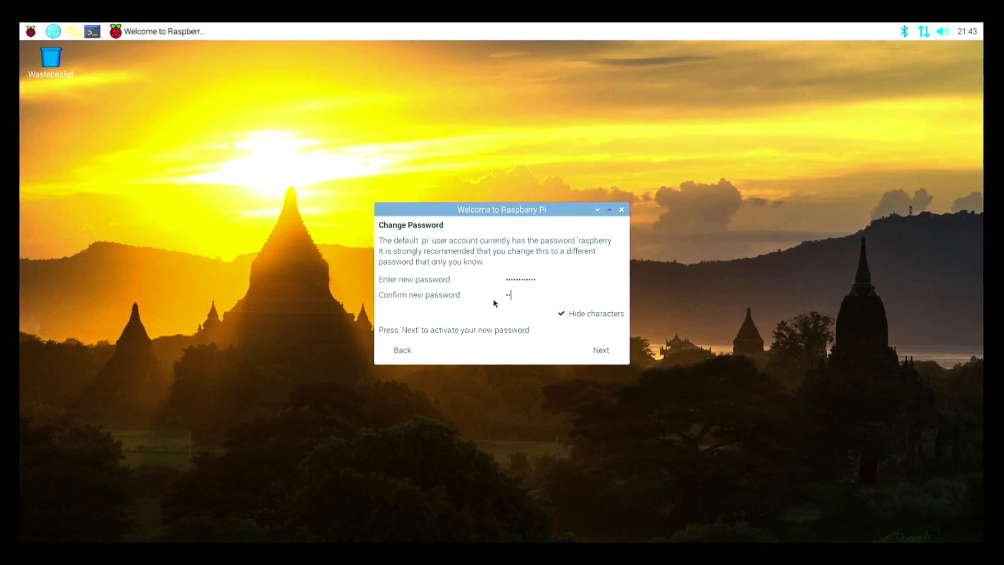
# Submit the new password and continue past the Select Wireless Network step
pyautogui.press('Return')
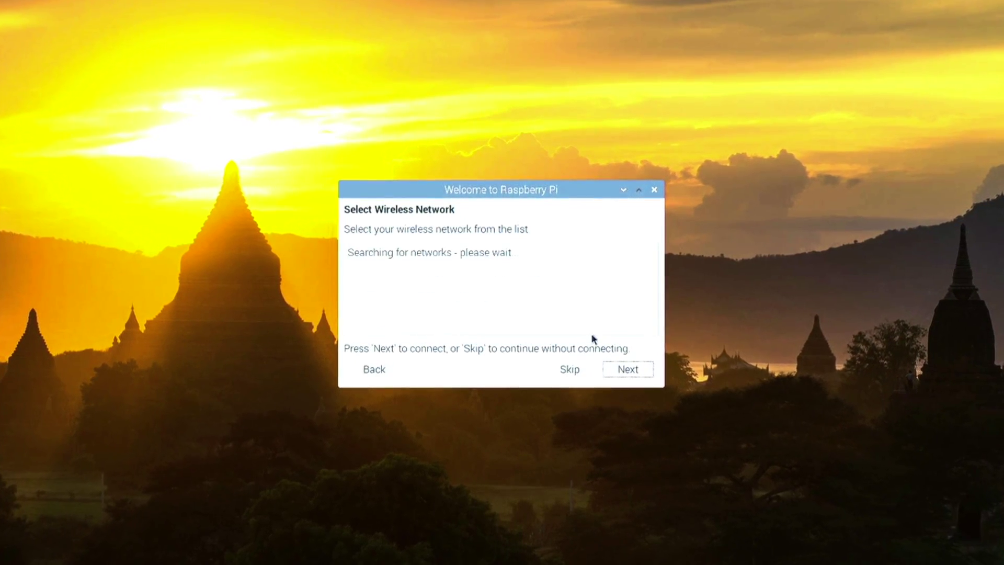
pyautogui.click(625, 367)
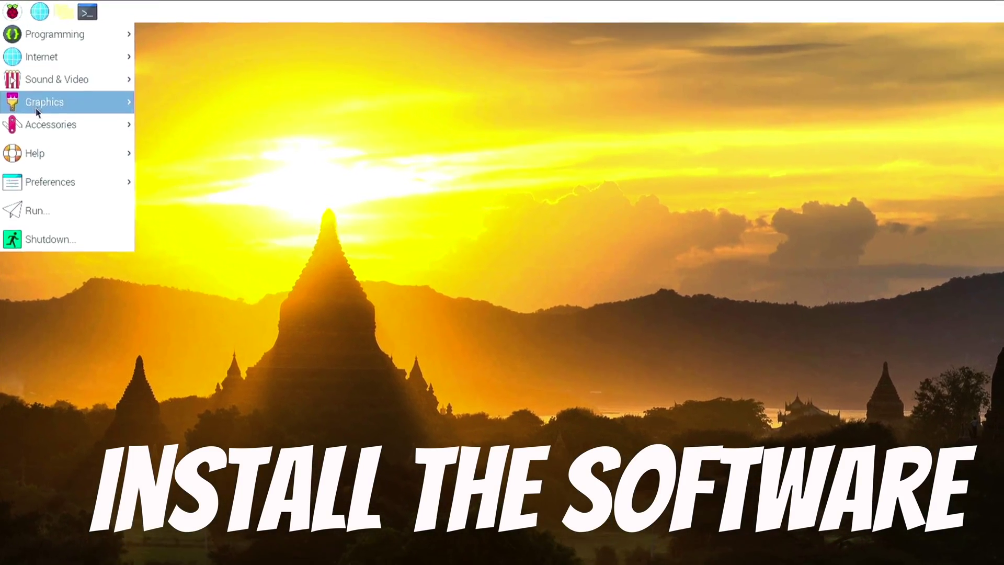
pyautogui.moveTo(69, 257)
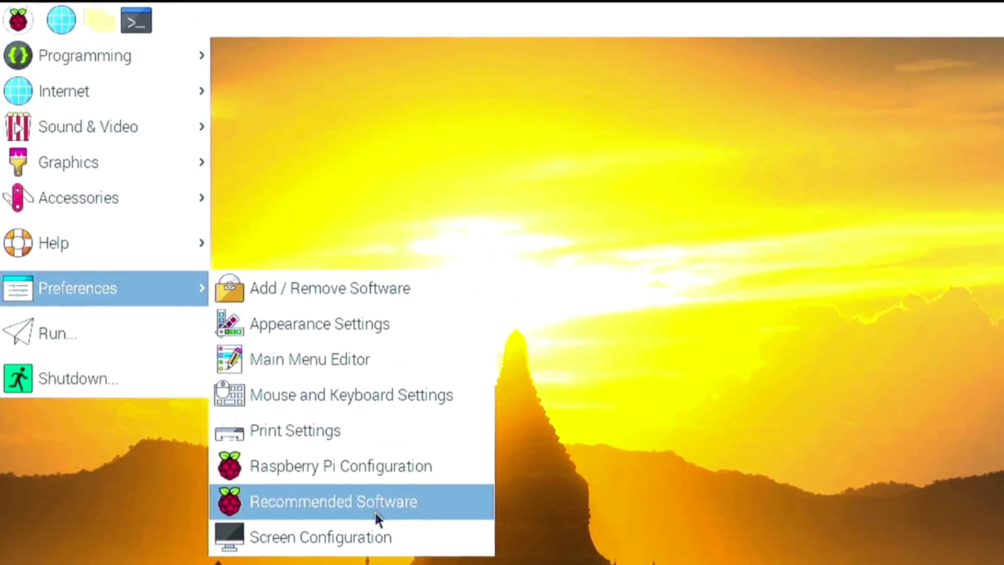
# Install Node-RED and Visual Studio Code from Recommended Software's Programming category
pyautogui.click(375, 512)
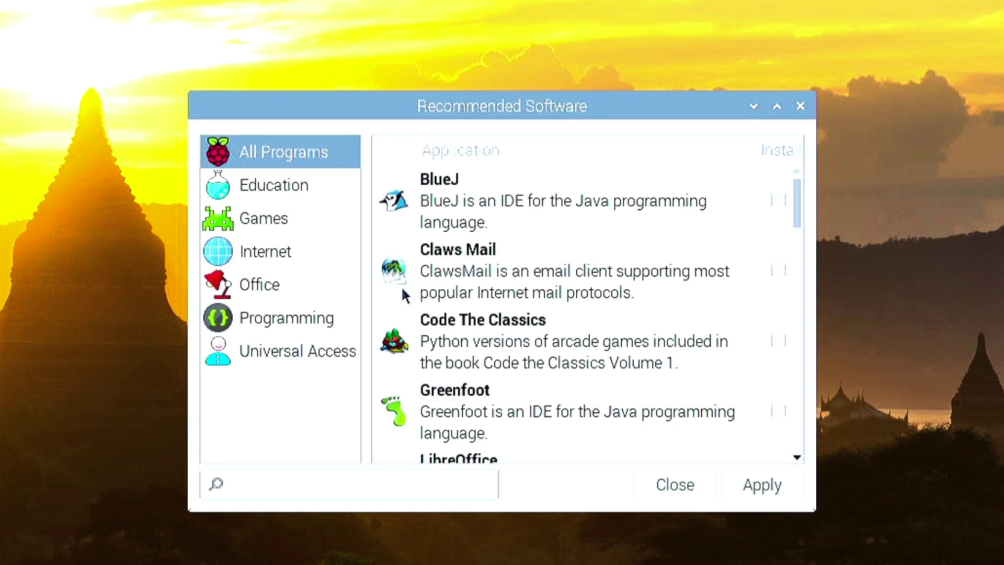
pyautogui.click(309, 320)
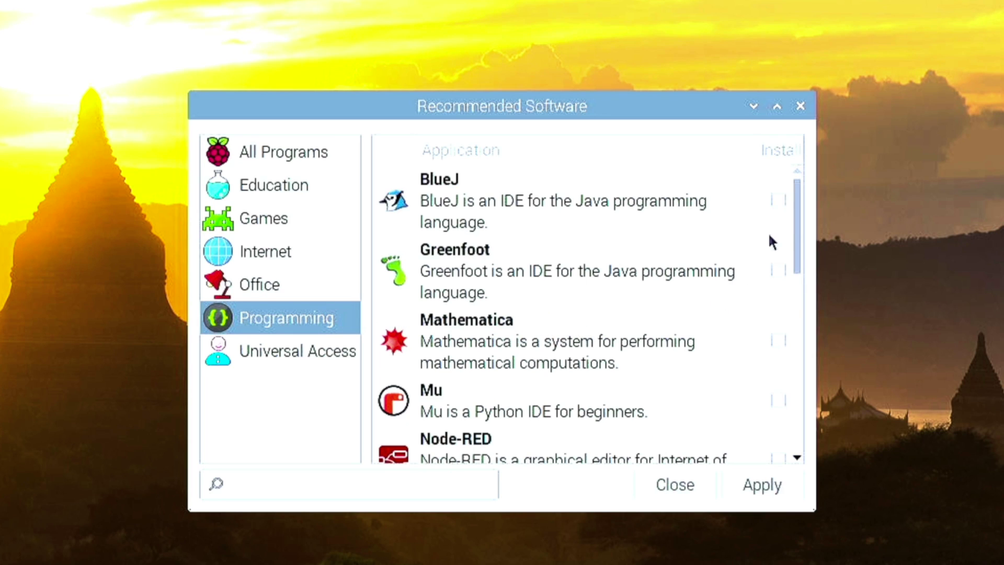
pyautogui.moveTo(800, 218); pyautogui.dragTo(787, 287)
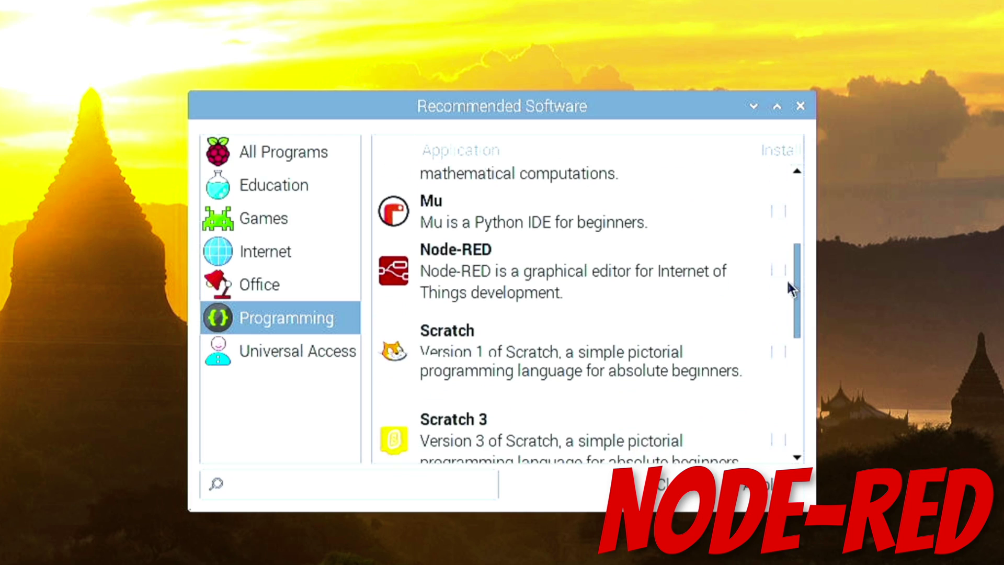
pyautogui.click(779, 241)
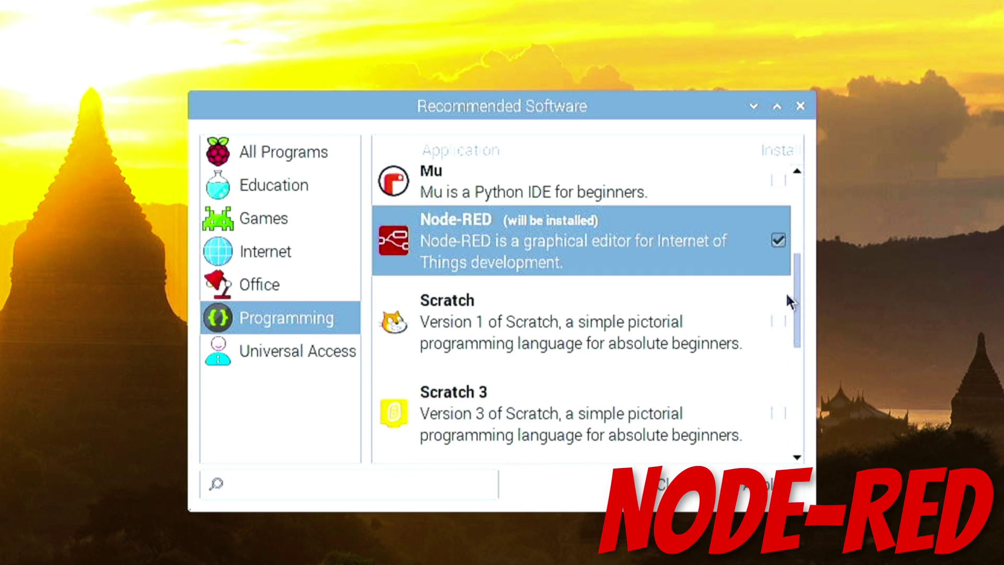
pyautogui.moveTo(801, 285); pyautogui.dragTo(793, 392)
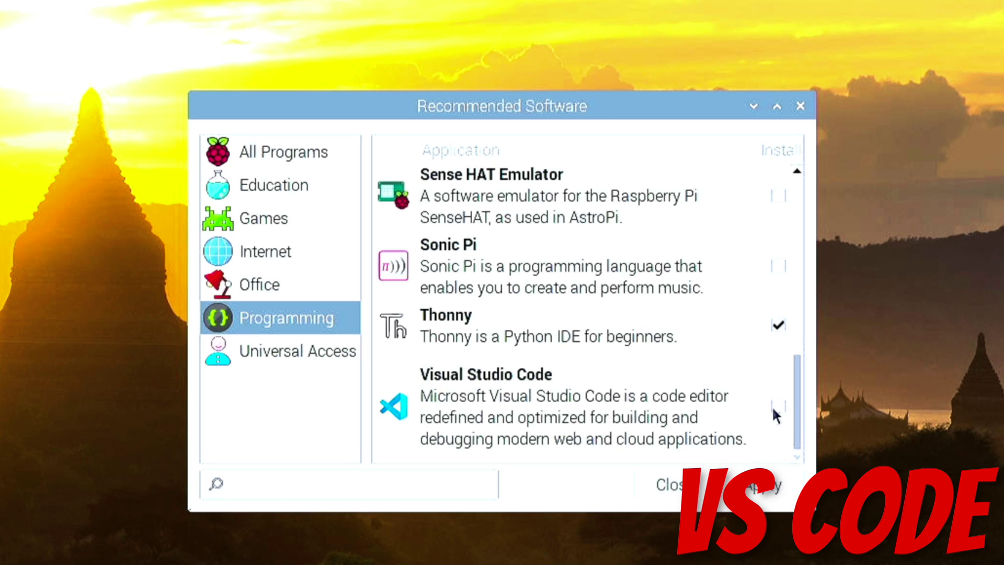
pyautogui.click(778, 407)
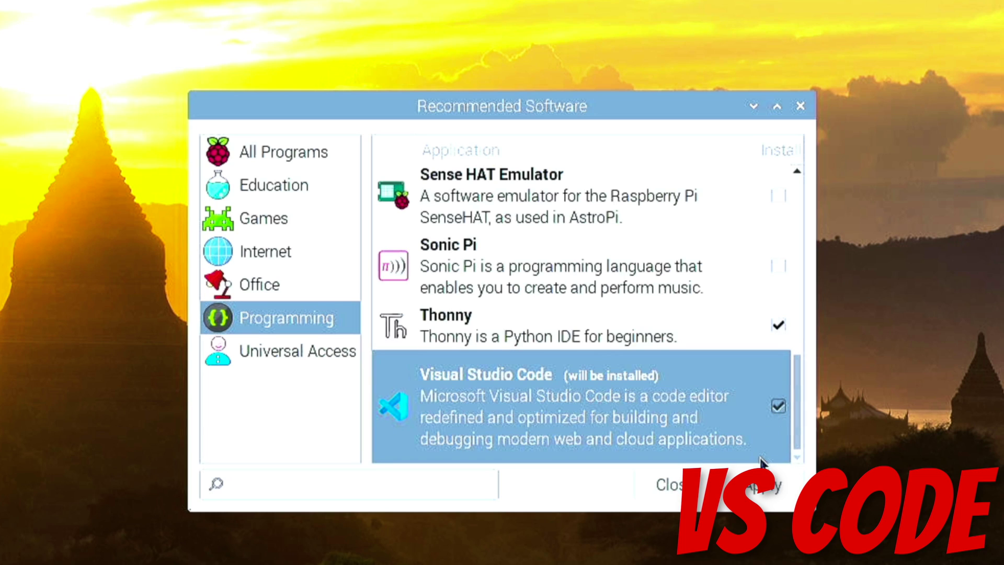
pyautogui.click(760, 484)
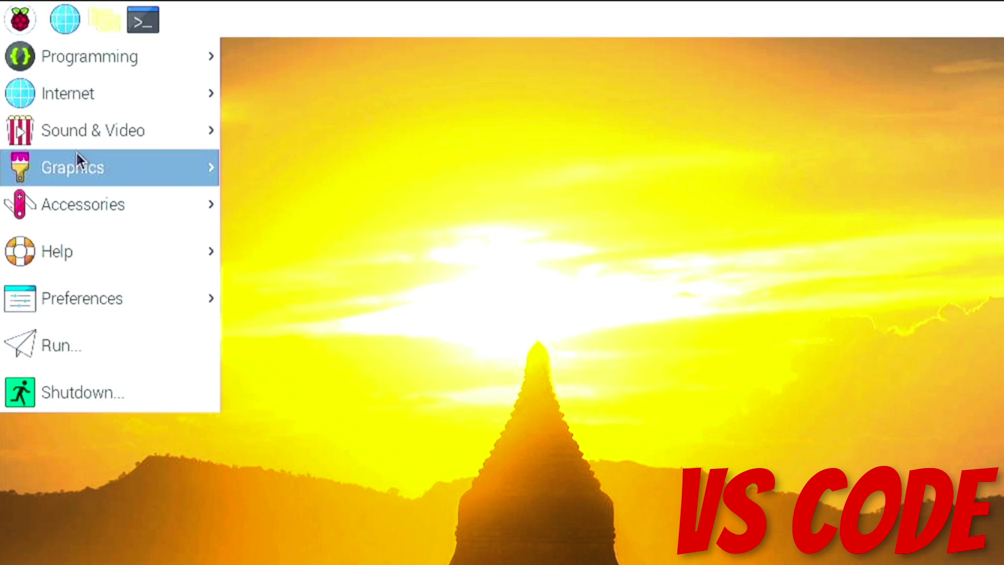
pyautogui.moveTo(110, 57)
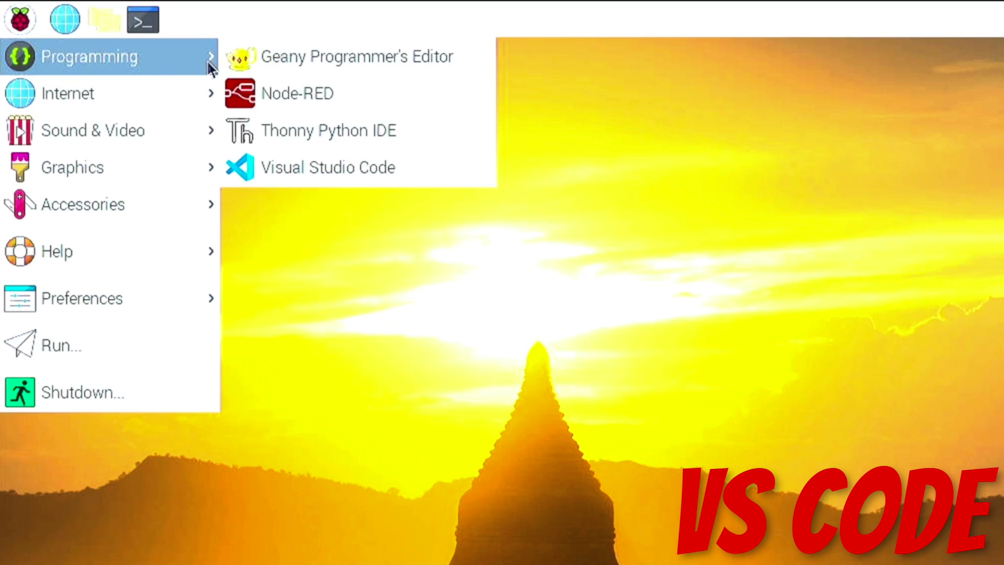
# In a new VS Code terminal, check git and clone github.com/kevinmcaleer/smarslab
pyautogui.click(369, 166)
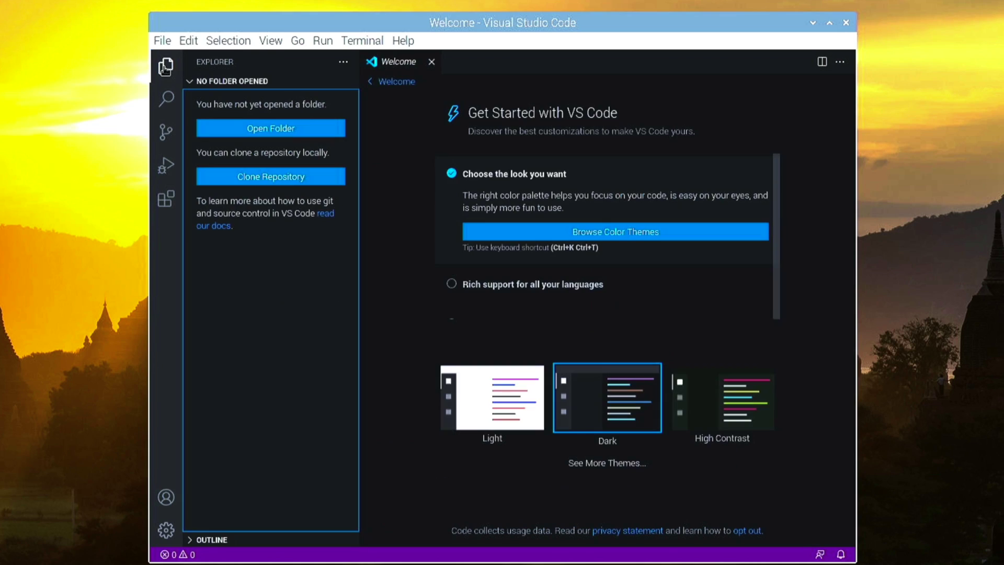
pyautogui.click(363, 41)
pyautogui.click(408, 63)
pyautogui.write('git')
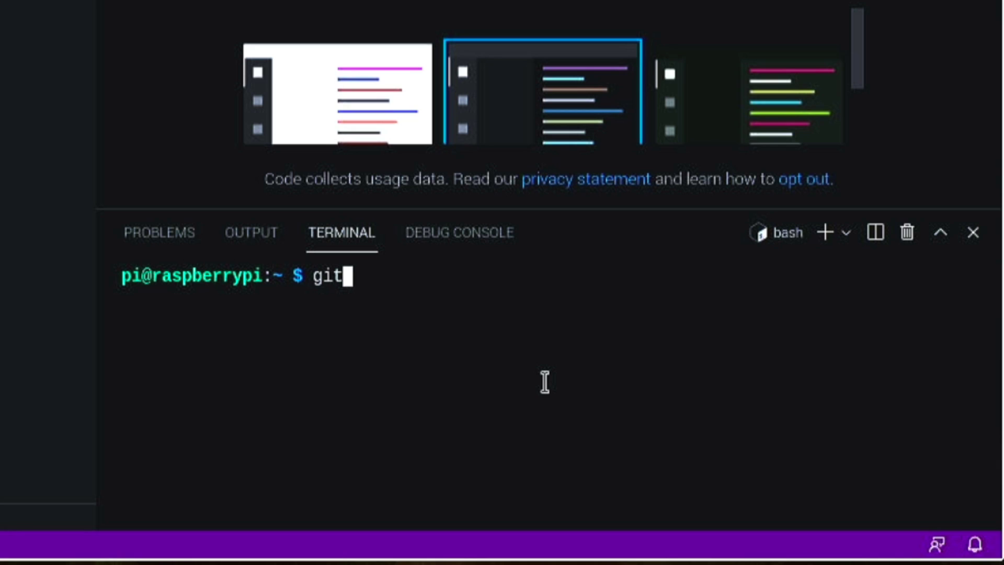
pyautogui.press('Return')
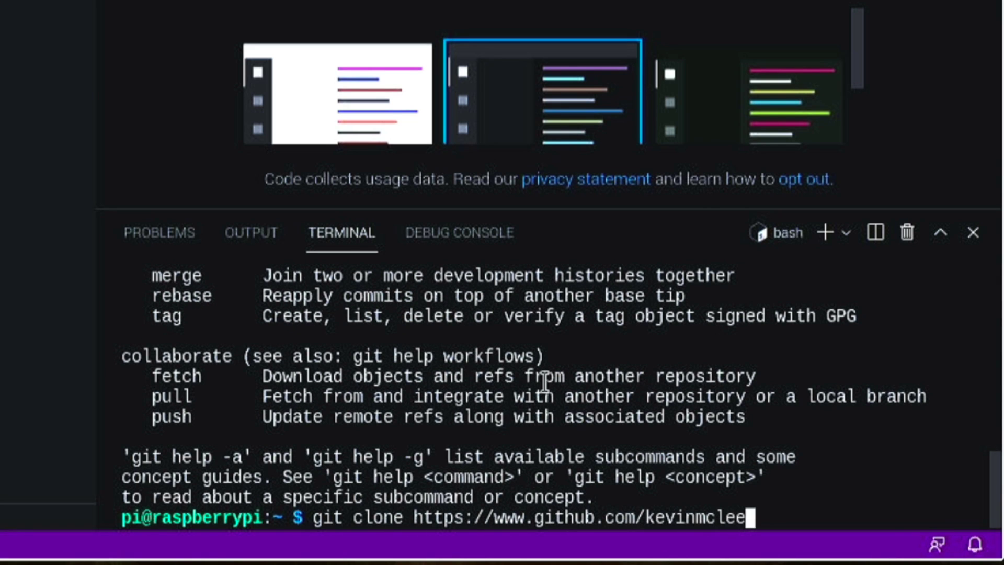
pyautogui.press('Return')
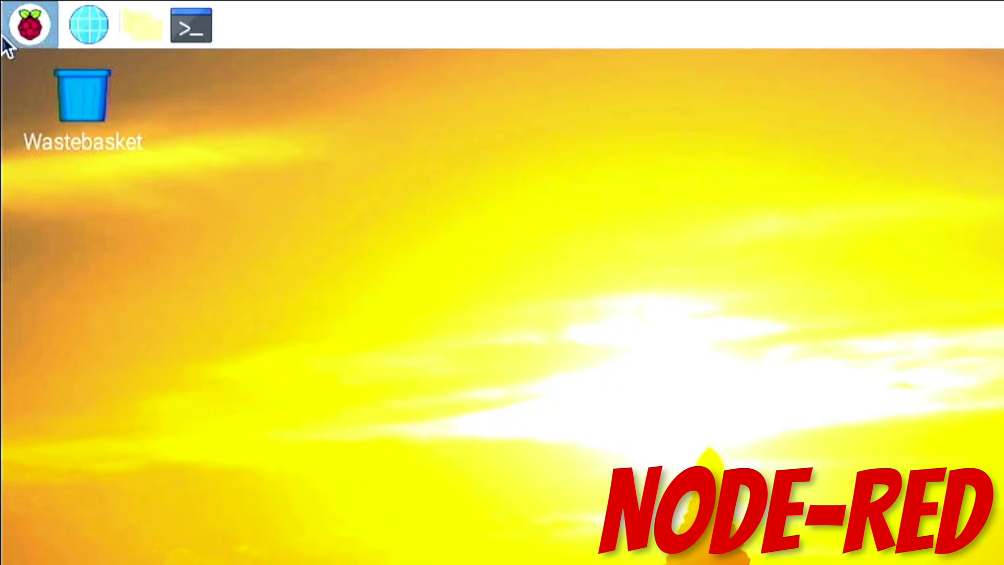
pyautogui.click(27, 24)
pyautogui.moveTo(92, 56)
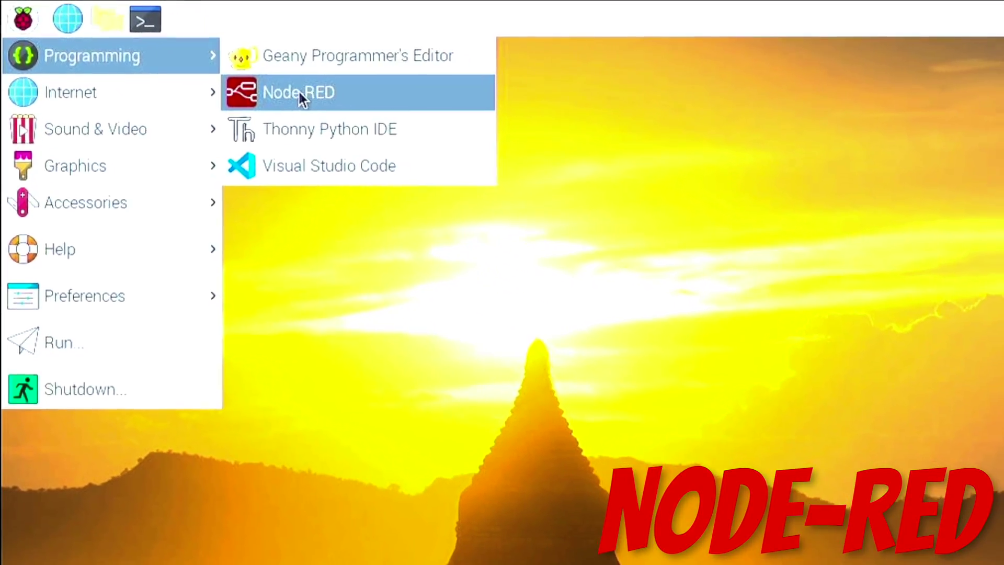
# Launch Node-RED and wire a new mqtt in node to a debug node
pyautogui.click(298, 89)
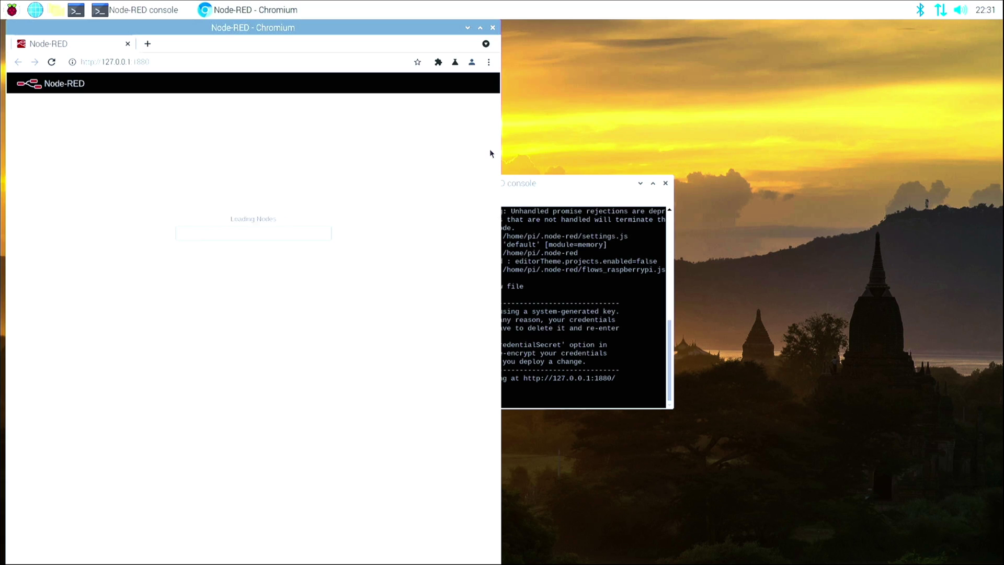
pyautogui.moveTo(499, 143); pyautogui.dragTo(1000, 144)
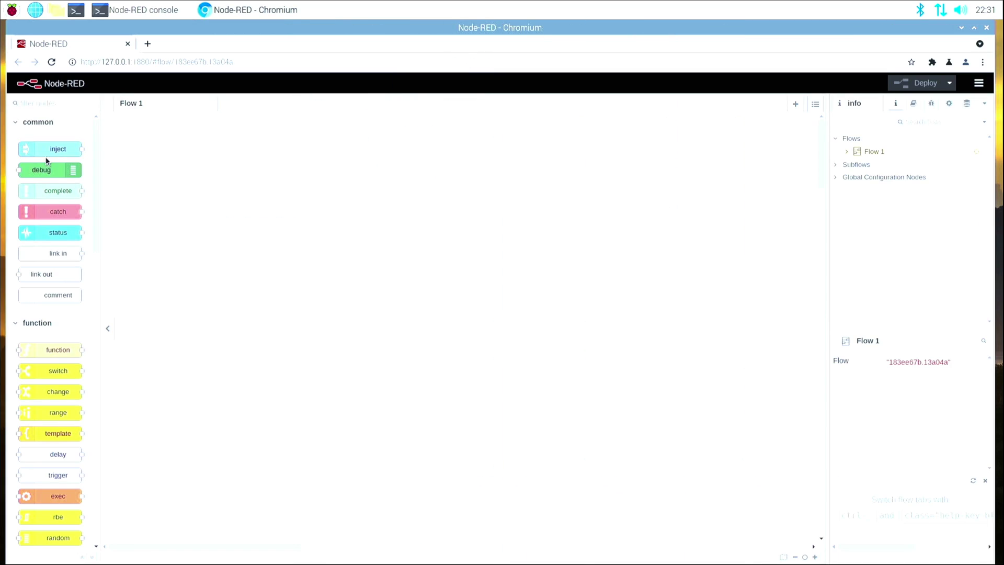
pyautogui.moveTo(42, 169); pyautogui.dragTo(605, 381)
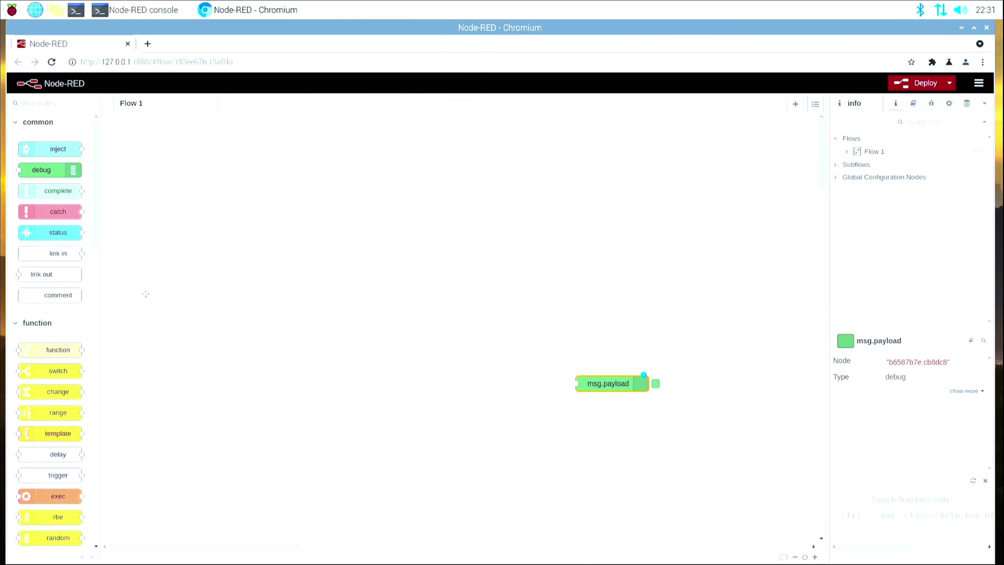
pyautogui.scroll(-3, 69, 272)
pyautogui.scroll(-3, 70, 271)
pyautogui.scroll(-3, 70, 272)
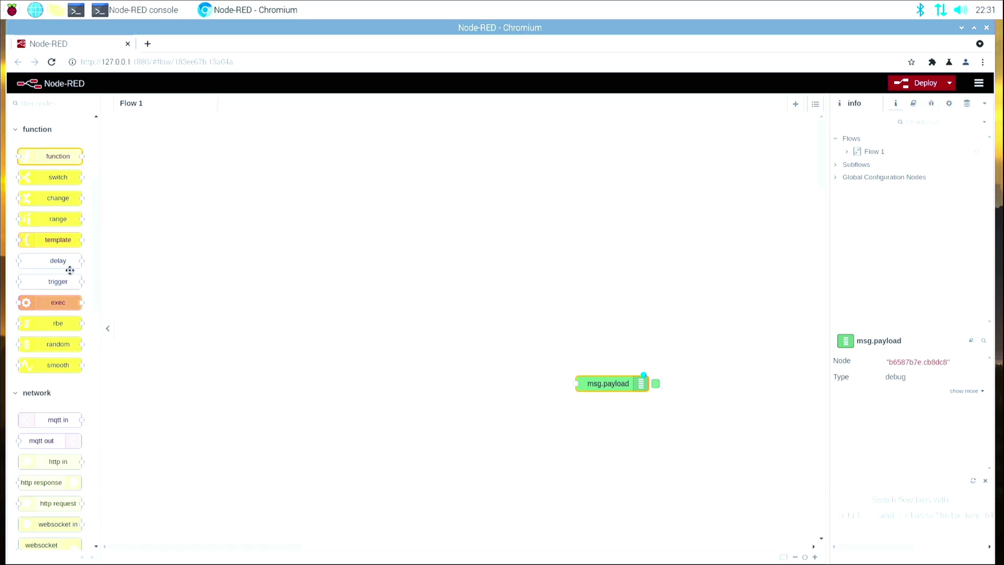
pyautogui.scroll(-3, 69, 272)
pyautogui.scroll(-2, 70, 271)
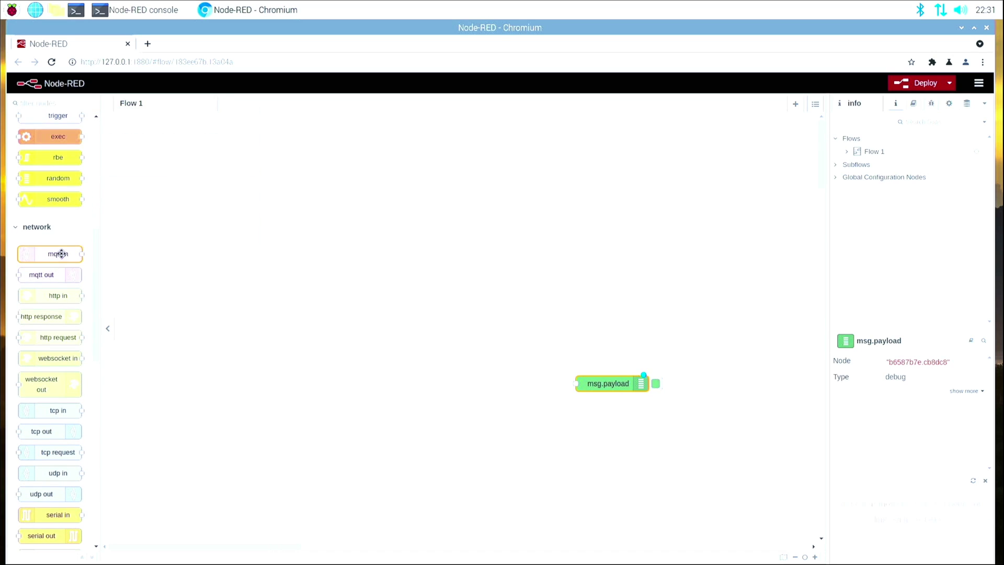
pyautogui.moveTo(496, 398); pyautogui.dragTo(496, 398)
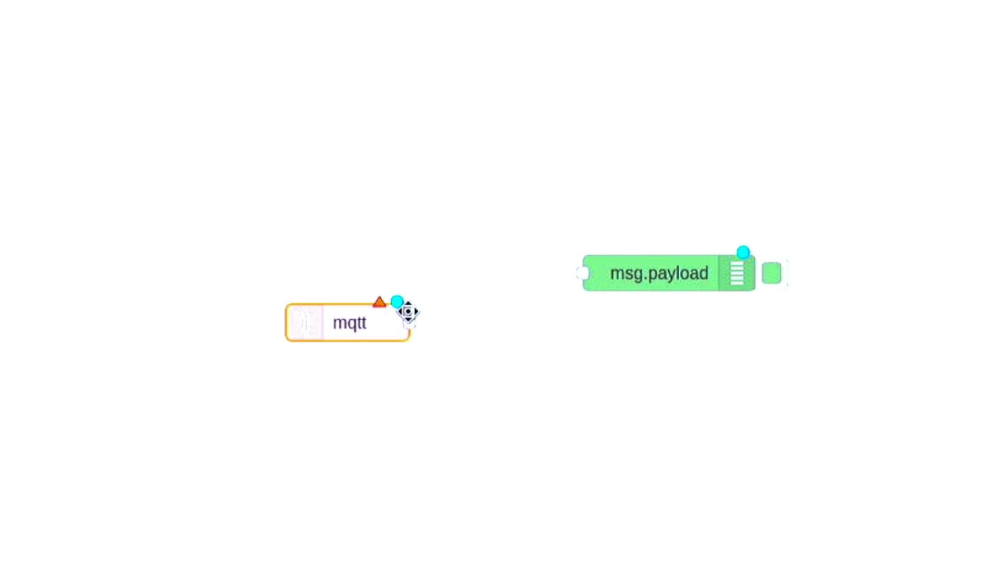
pyautogui.moveTo(591, 249); pyautogui.dragTo(585, 274)
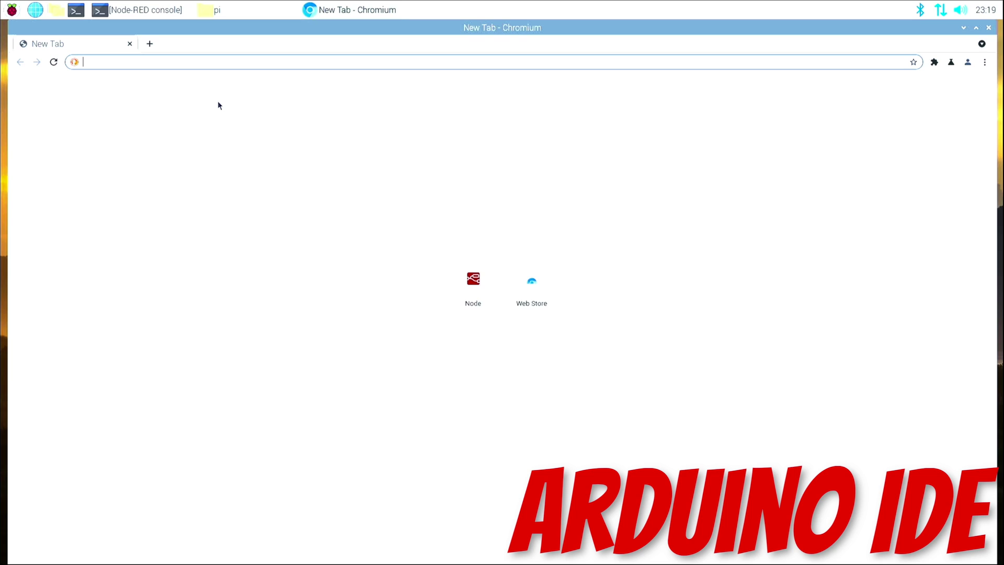
pyautogui.write('www.a')
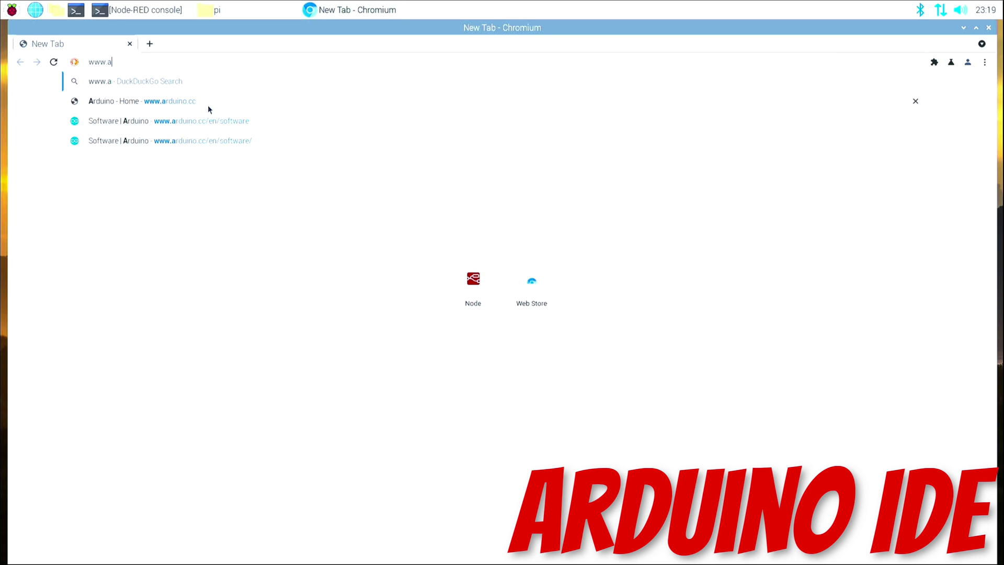
pyautogui.write('d')
pyautogui.press('BackSpace')
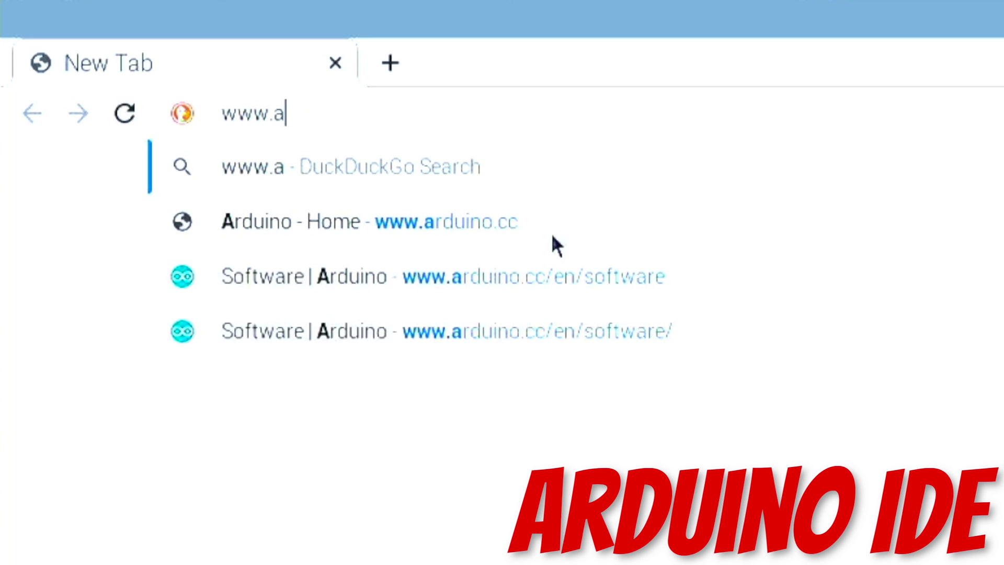
pyautogui.write('rduino.cc')
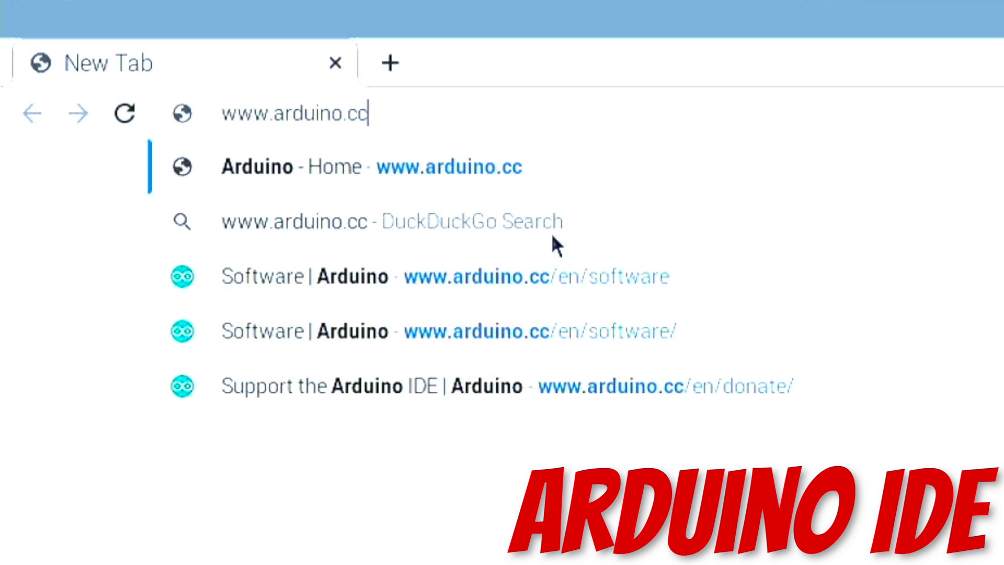
pyautogui.press('Return')
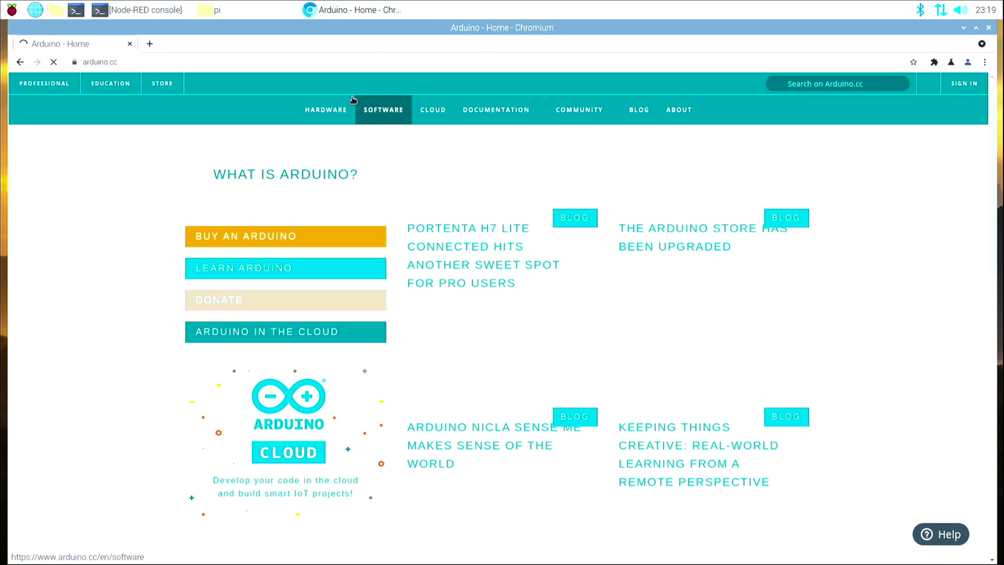
pyautogui.click(383, 110)
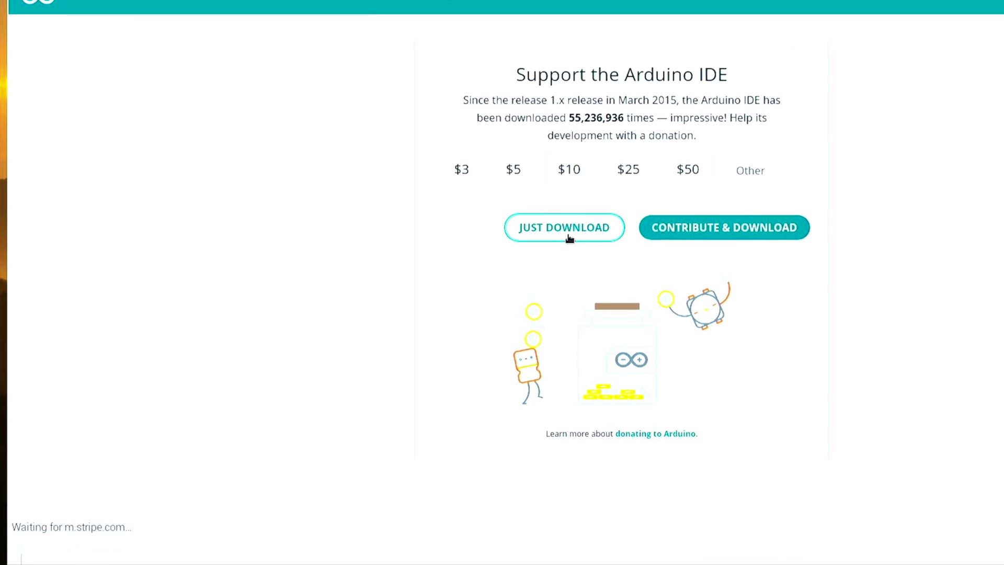
pyautogui.click(570, 236)
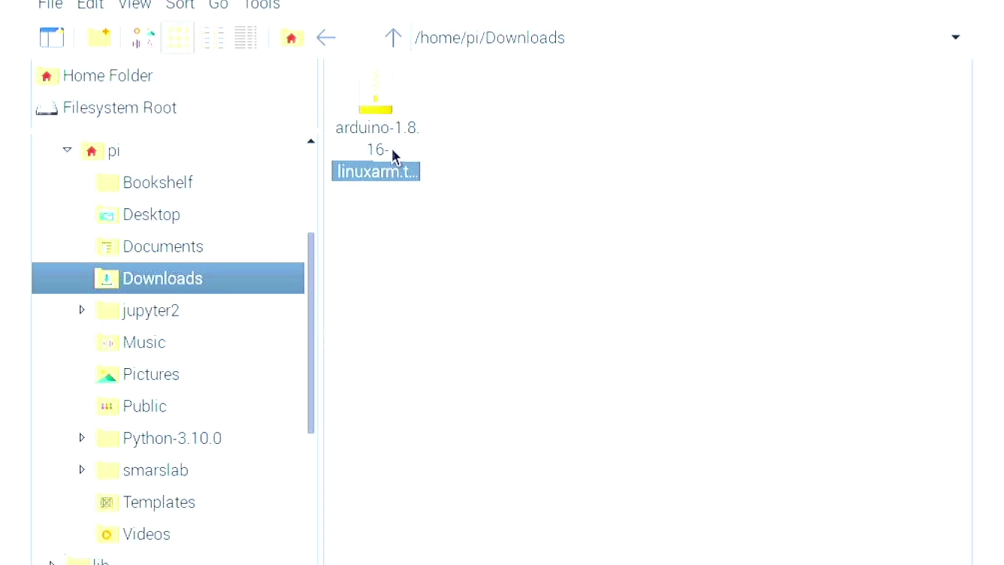
# Extract the arduino-1.8.16 archive in Downloads with Extract Here
pyautogui.click(392, 147)
pyautogui.rightClick(391, 147)
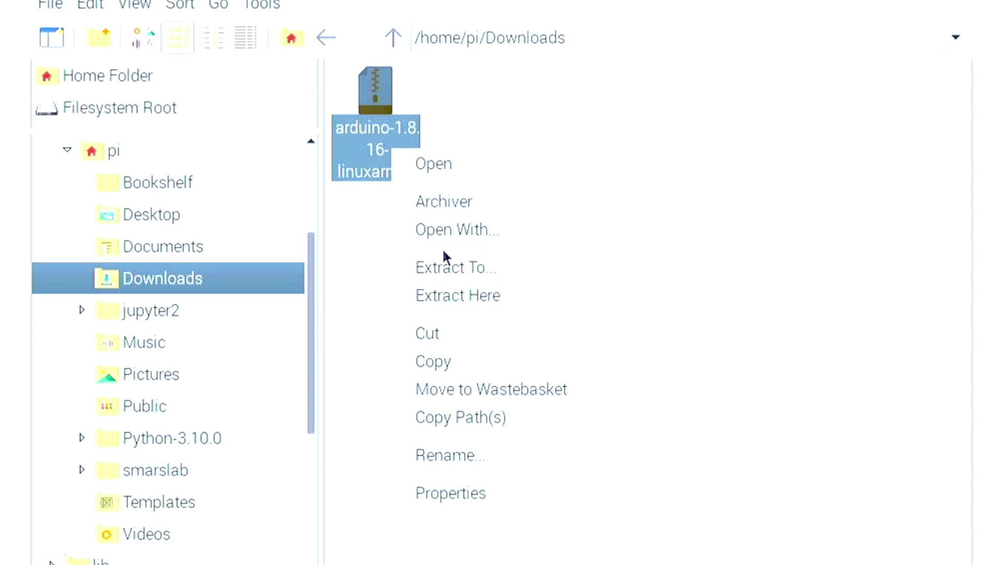
pyautogui.click(444, 295)
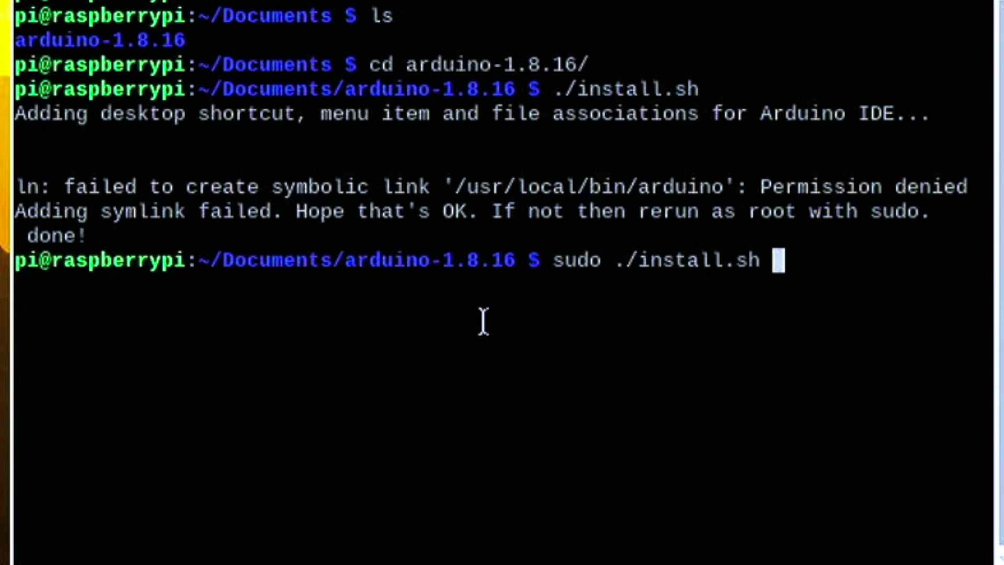
# Rerun the installer with sudo ./install.sh, then launch the Arduino IDE
pyautogui.press('Return')
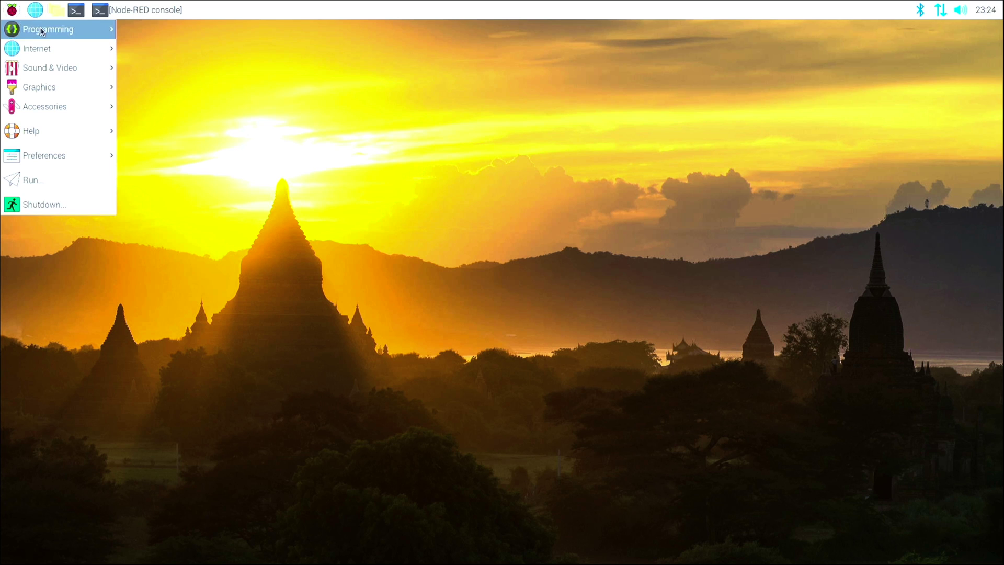
pyautogui.click(126, 35)
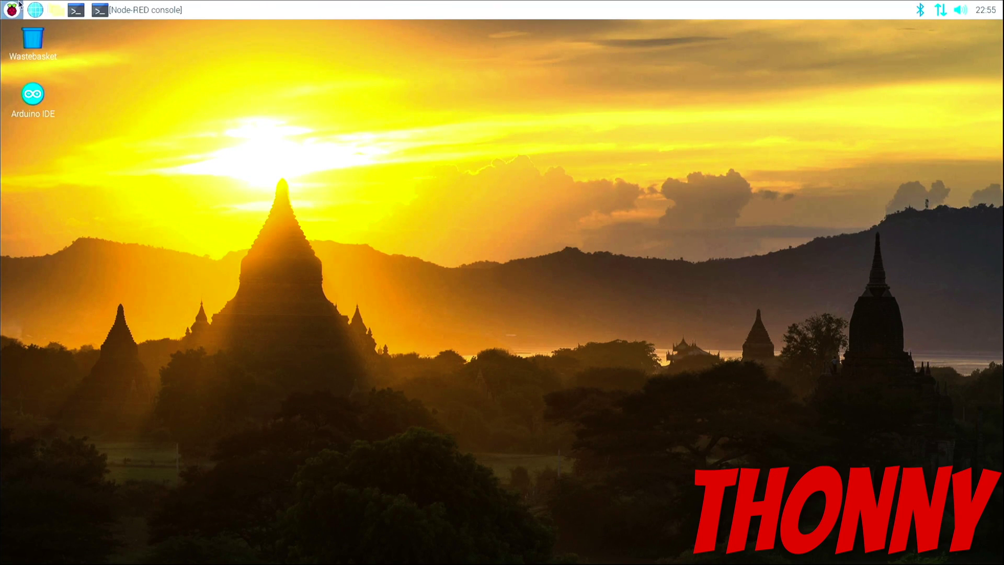
# Launch Thonny Python IDE and switch to the MicroPython (Raspberry Pi Pico) interpreter
pyautogui.click(11, 10)
pyautogui.moveTo(48, 30)
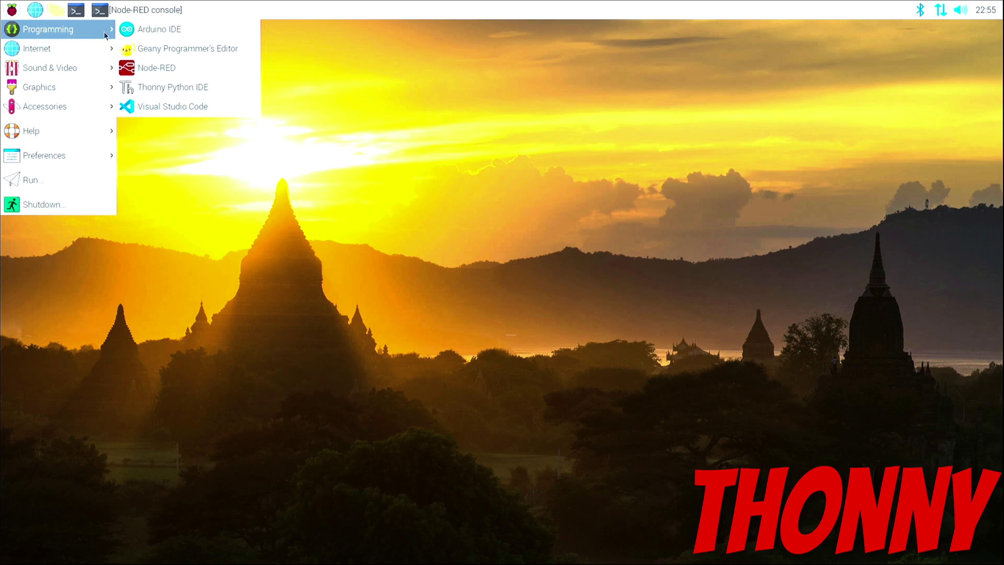
pyautogui.click(175, 86)
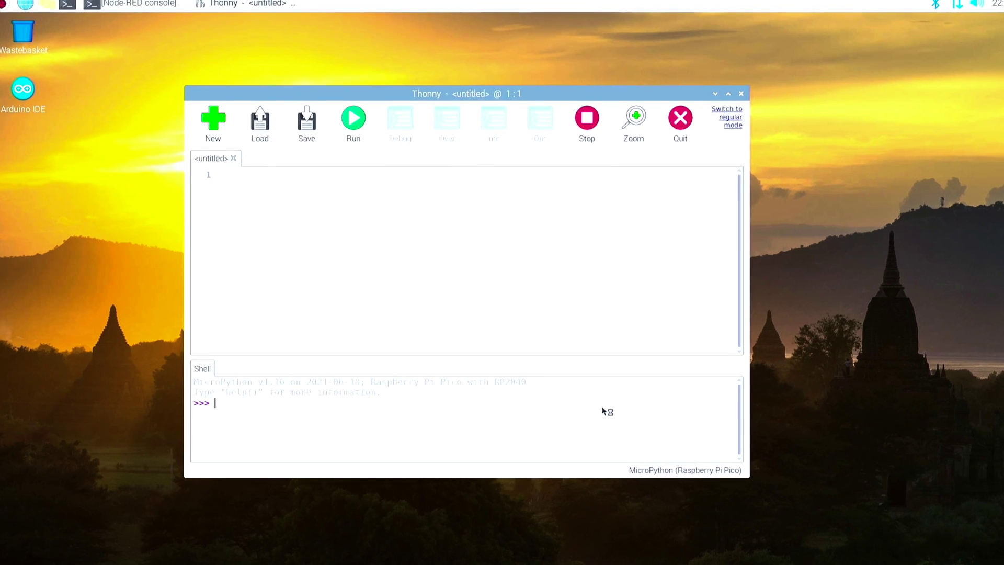
pyautogui.click(706, 476)
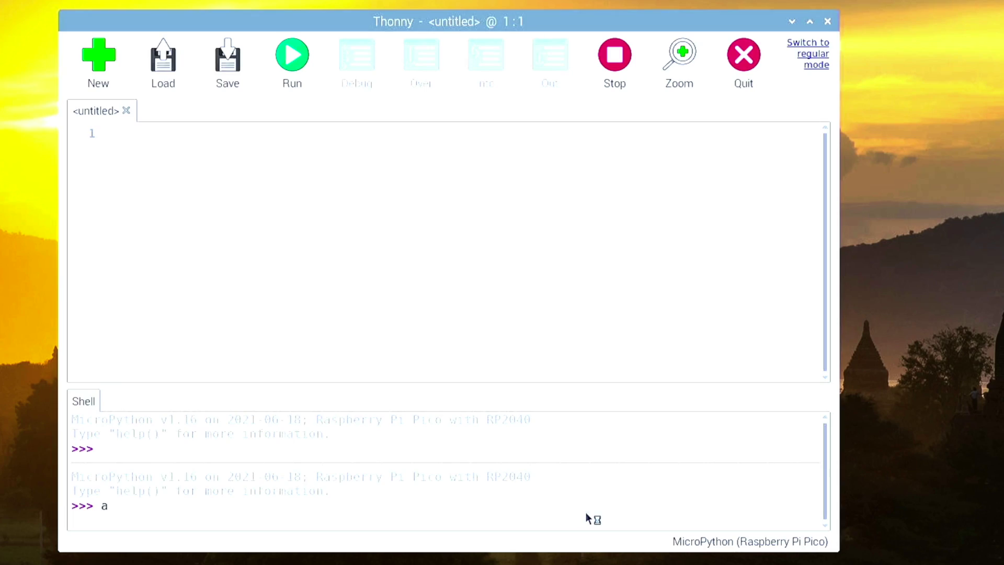
pyautogui.write('a')
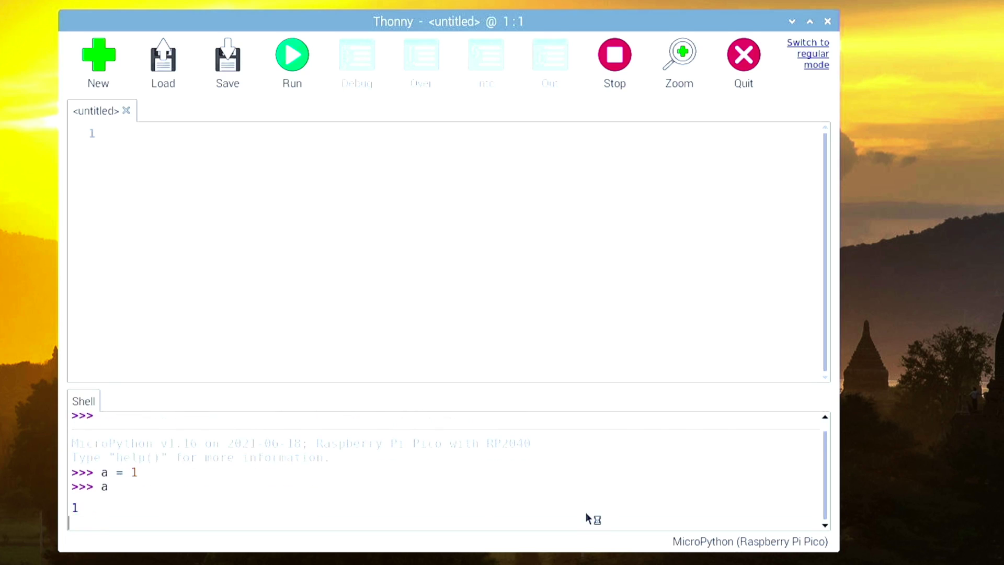